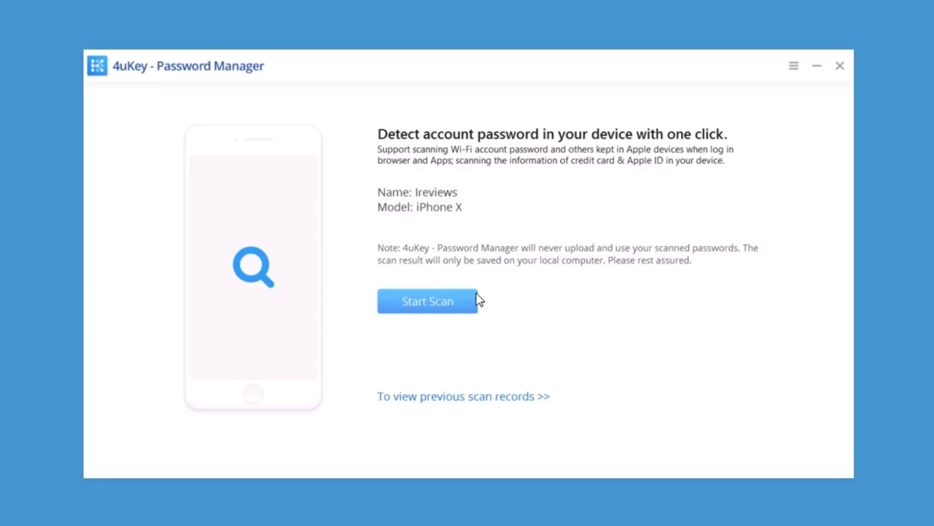
- View the previous scan records, then go back to the main scan screen
left_click(474, 398)
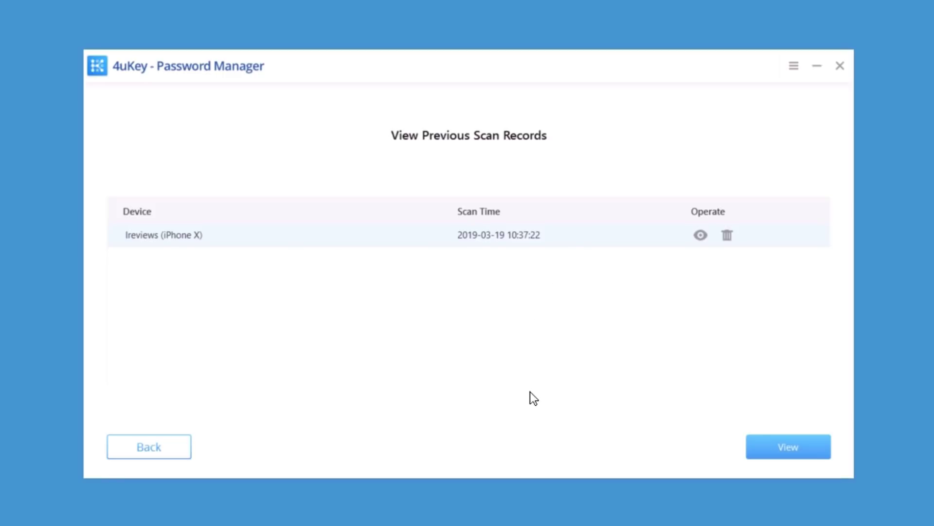
left_click(165, 440)
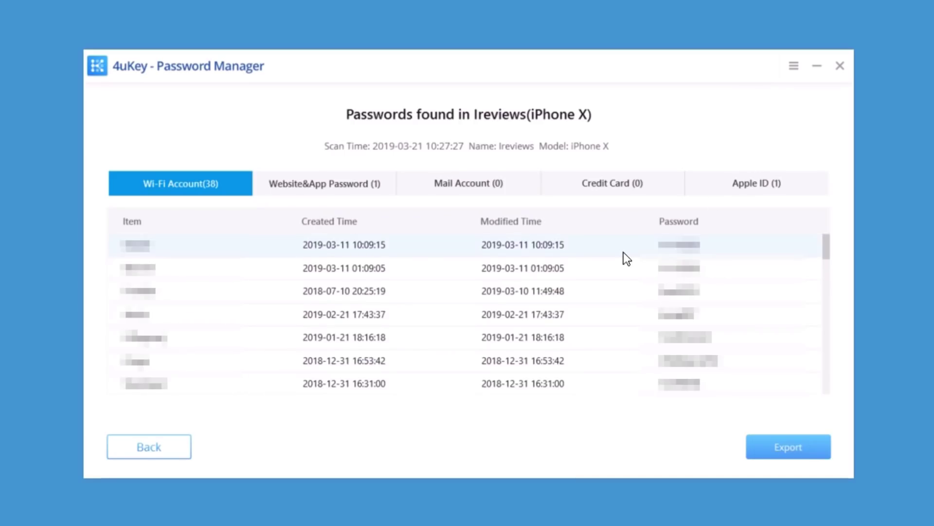
- Scroll through the 38 Wi-Fi passwords, then show the Website & App Password category
scroll(584, 297, "down", 3)
scroll(574, 291, "down", 1)
scroll(574, 291, "down", 5)
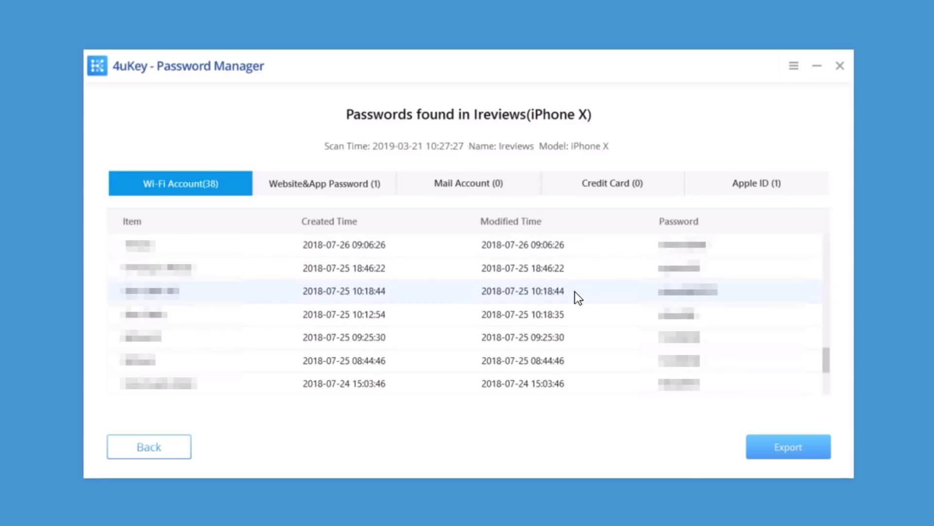
scroll(574, 291, "down", 2)
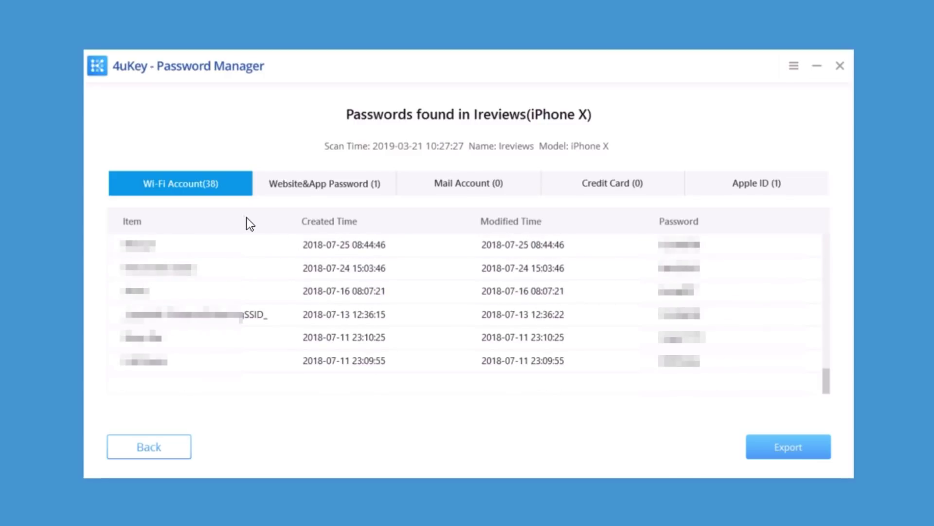
scroll(327, 317, "up", 3)
scroll(328, 311, "up", 3)
scroll(328, 312, "up", 3)
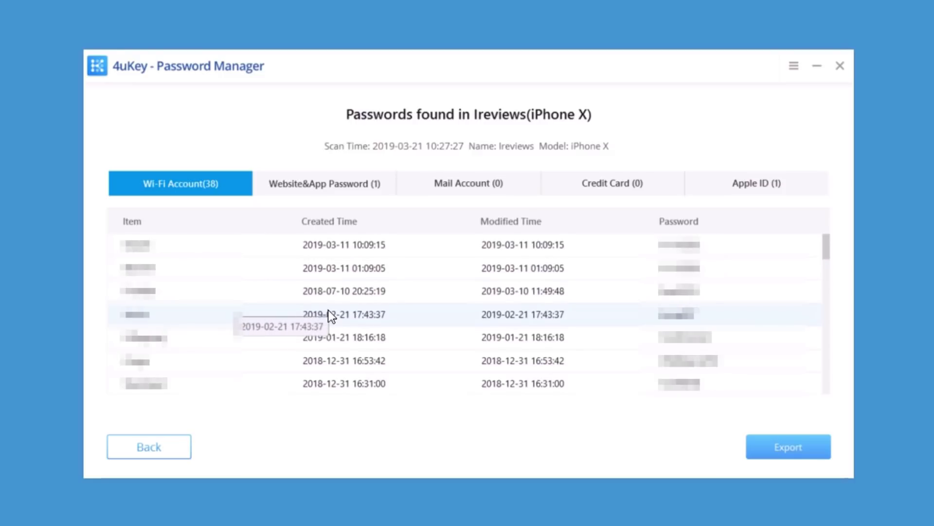
left_click(368, 181)
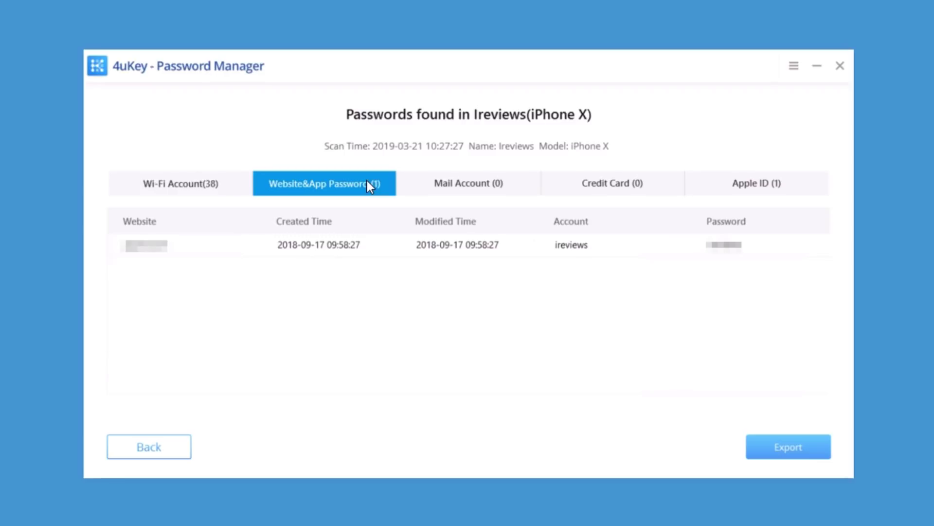
- Check the Apple ID entry, return to the 38 Wi-Fi passwords, and begin exporting
left_click(754, 183)
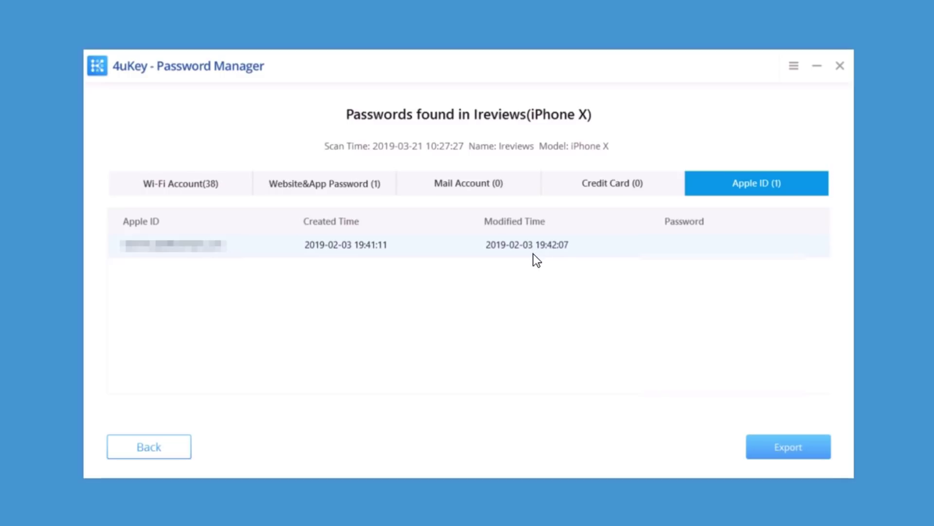
left_click(209, 184)
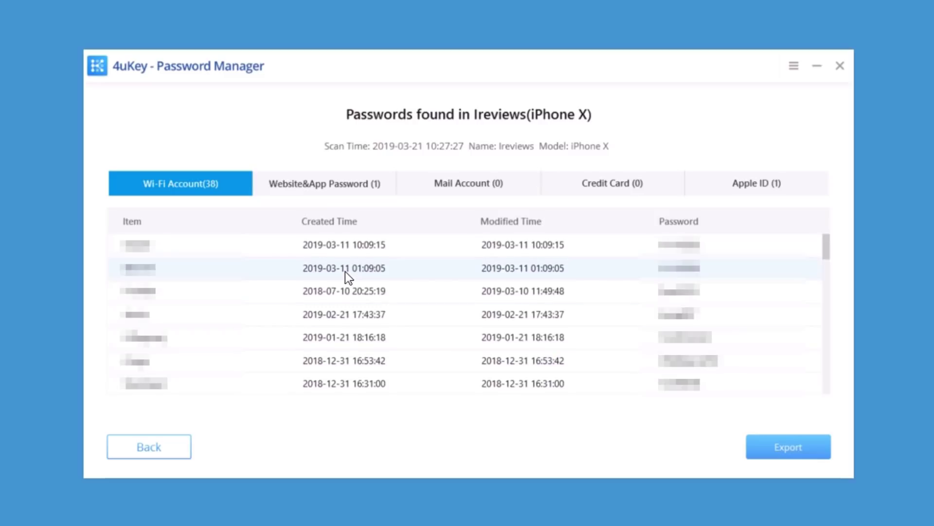
mouse_move(343, 314)
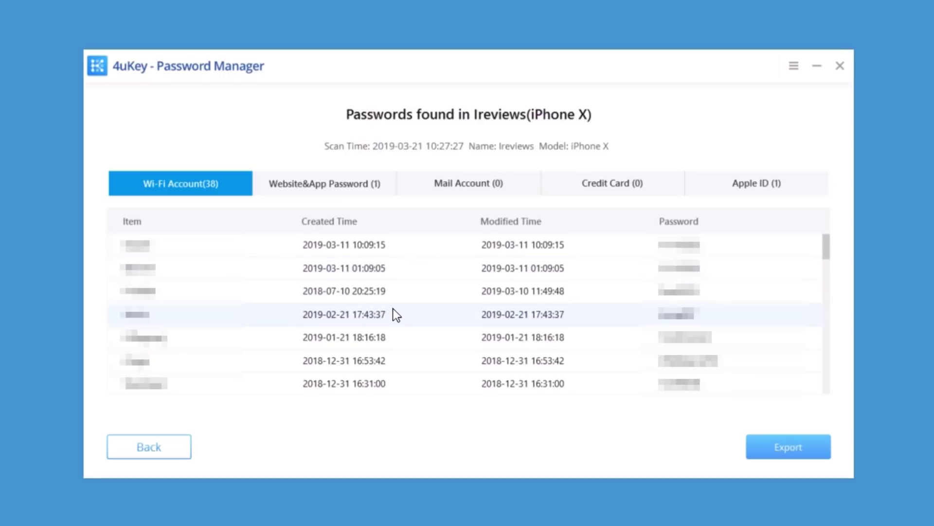
left_click(761, 451)
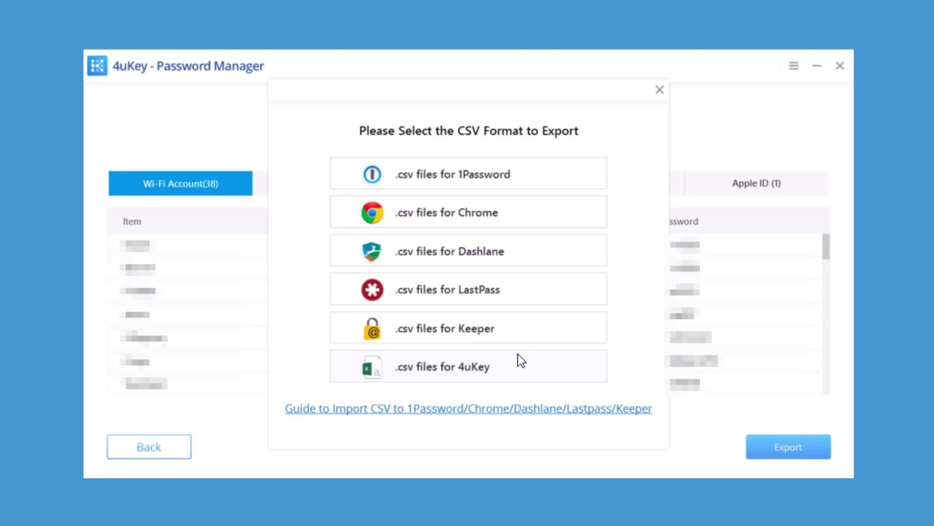
- Pick the CSV export format and save the file to the Desktop folder
left_click(475, 177)
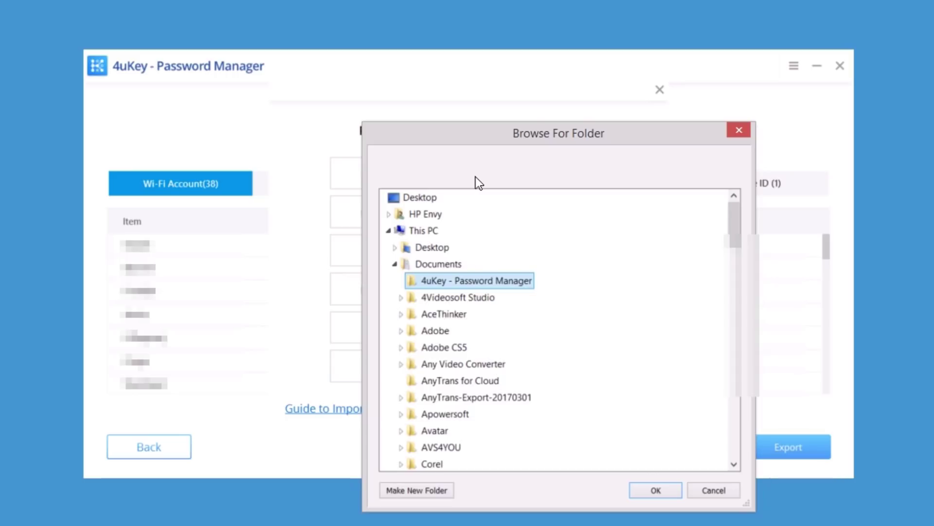
left_click(418, 197)
left_click(656, 489)
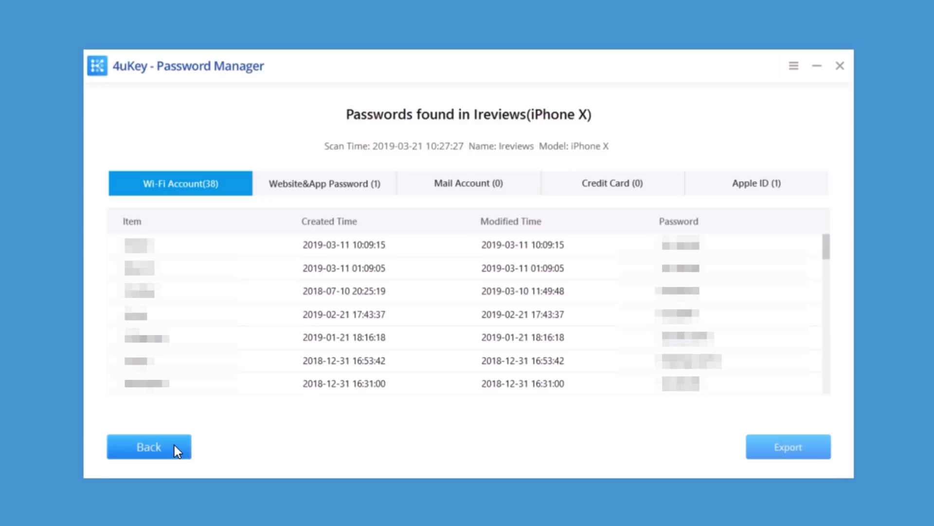
- Return to the main screen and list the previous scan records, showing both iPhone X scans
left_click(177, 451)
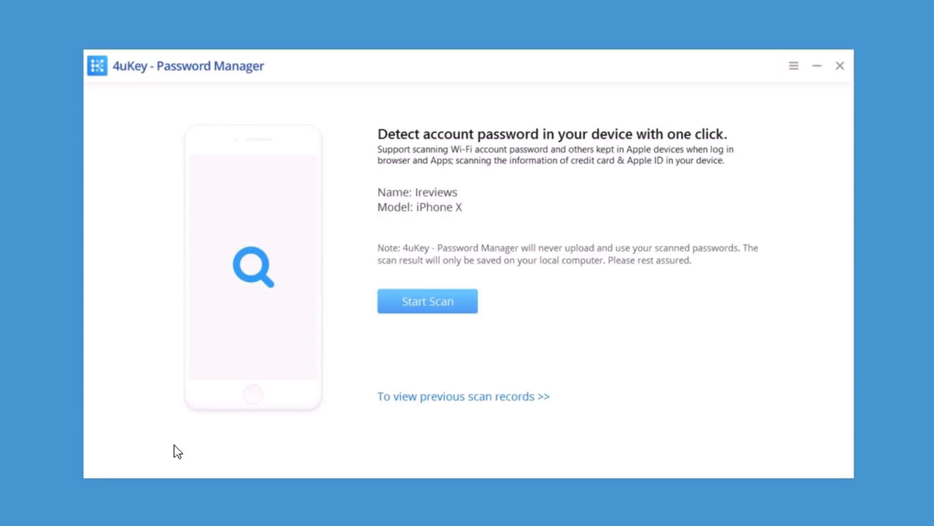
left_click(409, 395)
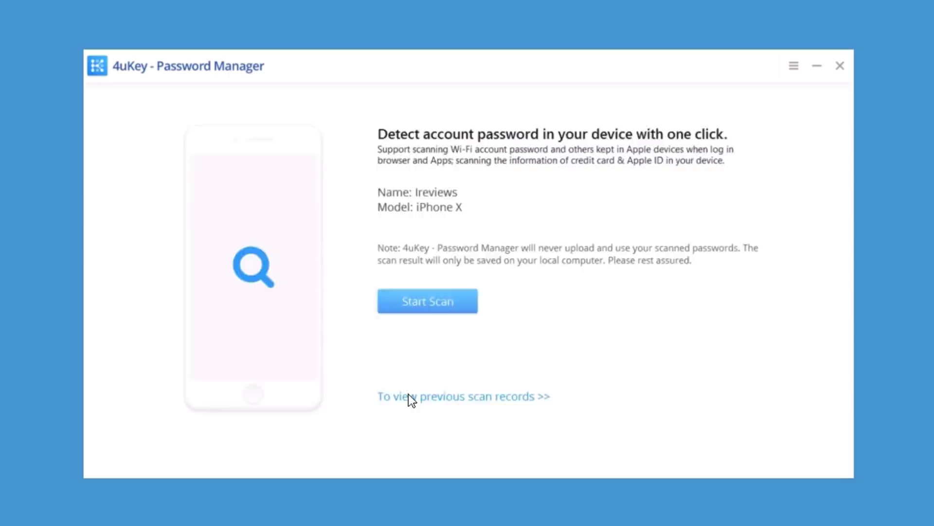